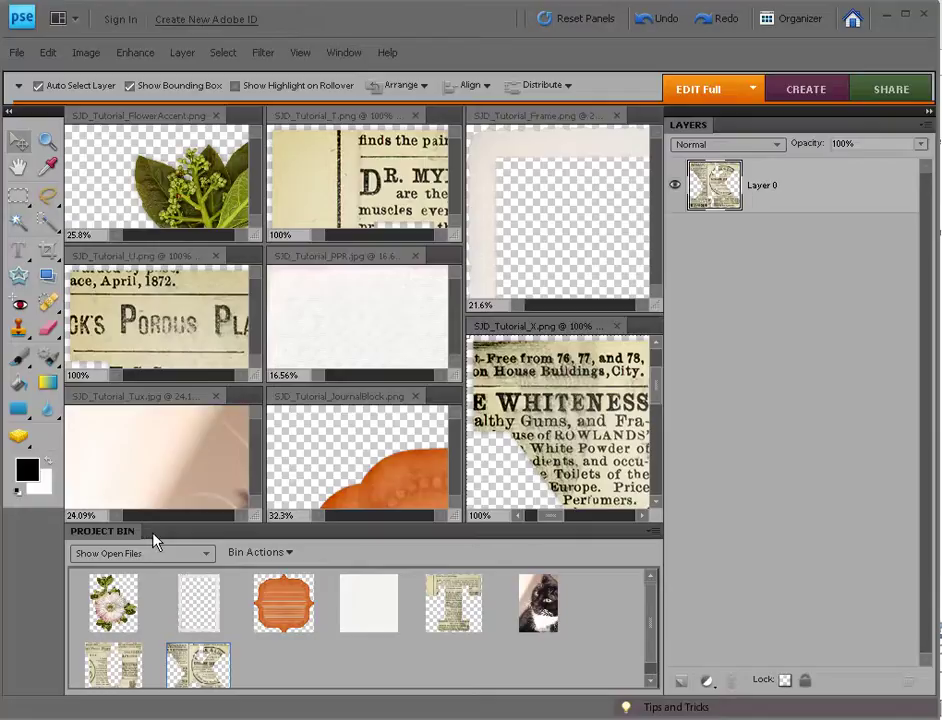
Hide the Project Bin from the panels list, then show it again
click(345, 55)
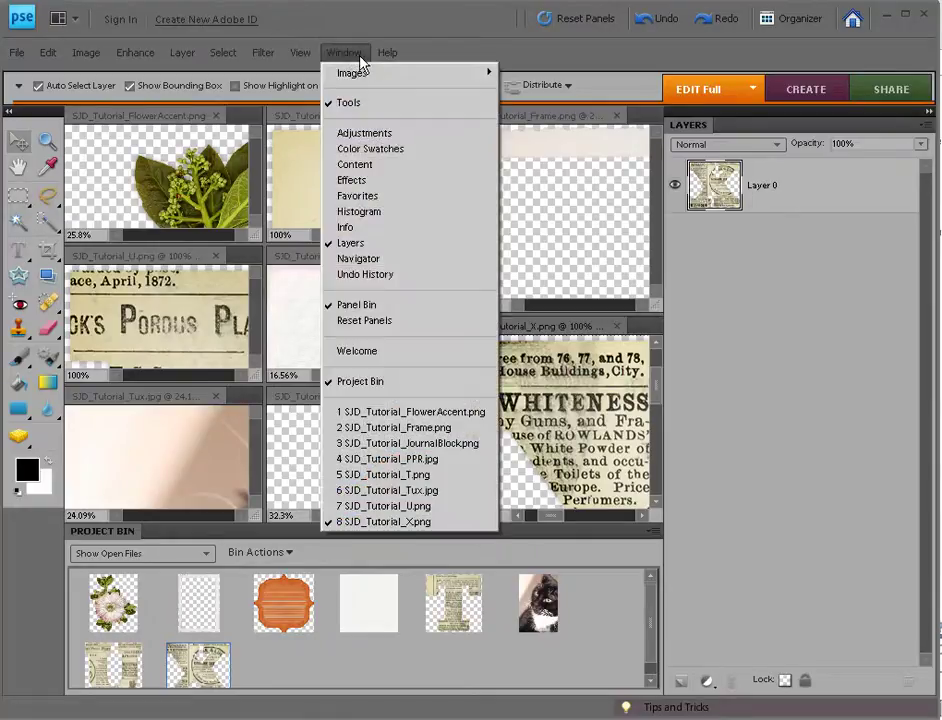
click(354, 383)
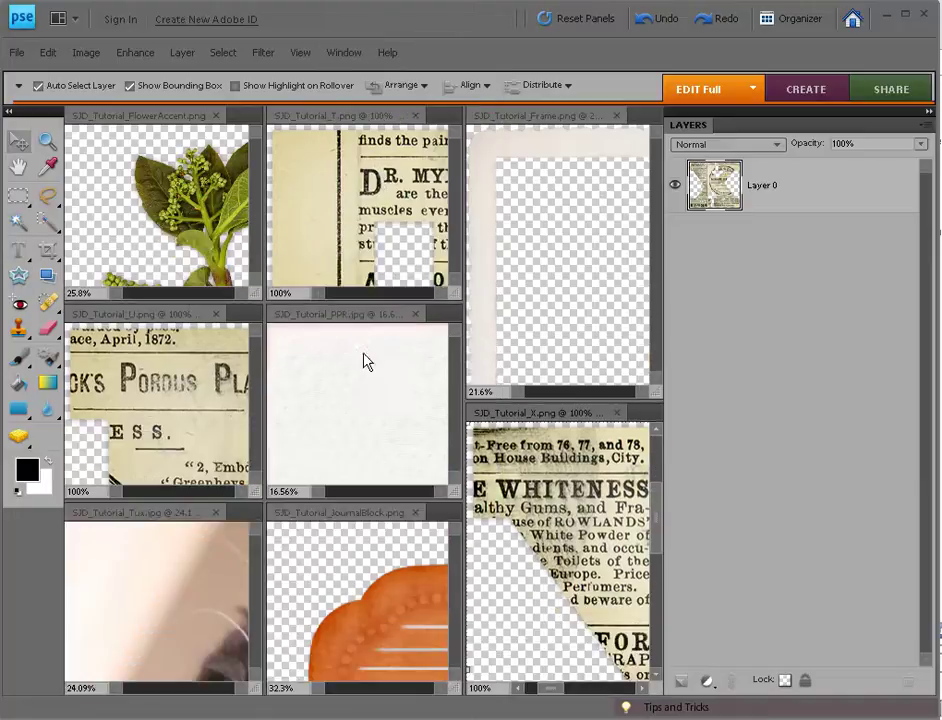
click(345, 53)
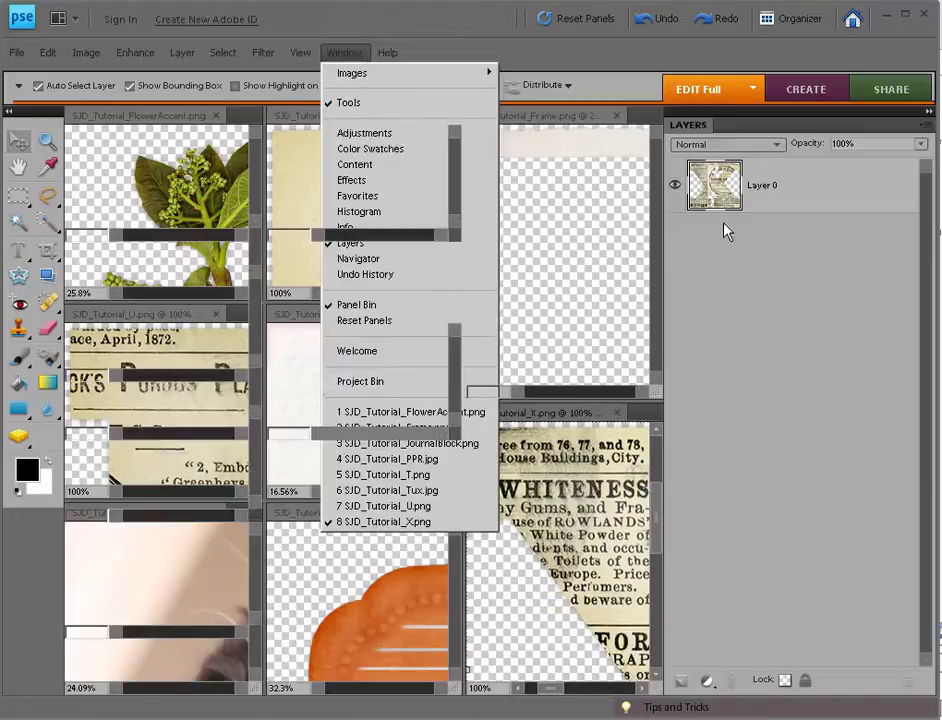
click(360, 381)
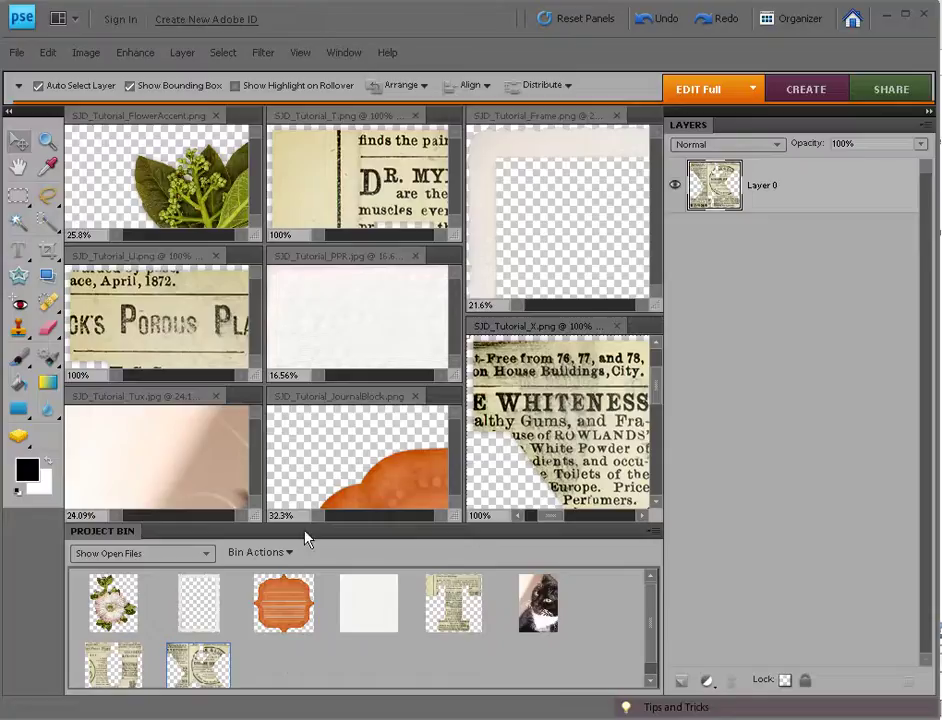
Create a new 12 by 12 inch blank file and move its window to reveal the others
click(16, 52)
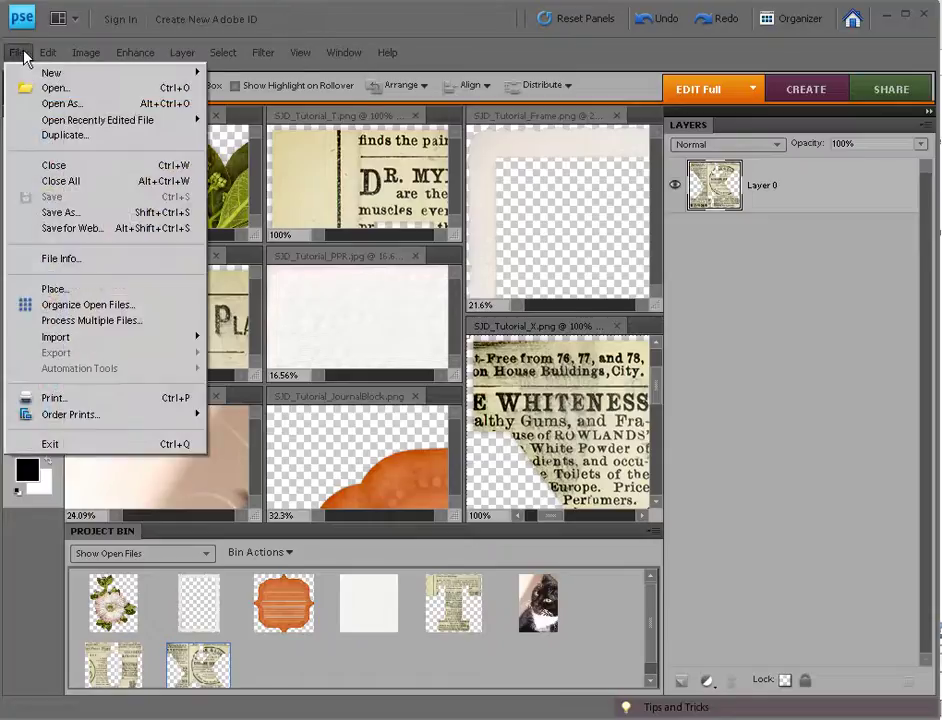
mouse_move(52, 73)
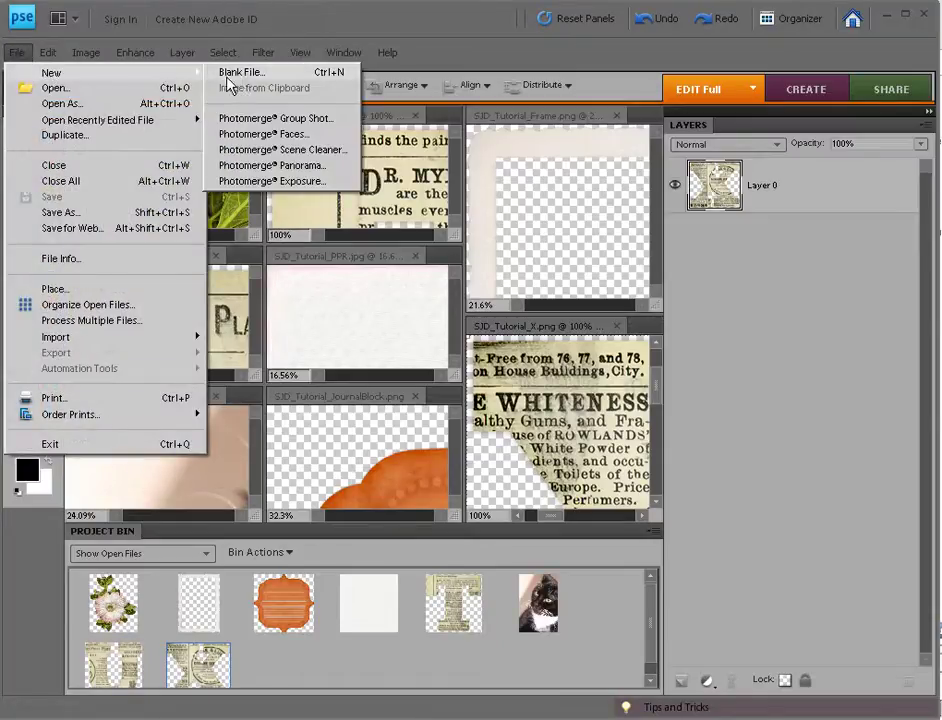
click(241, 73)
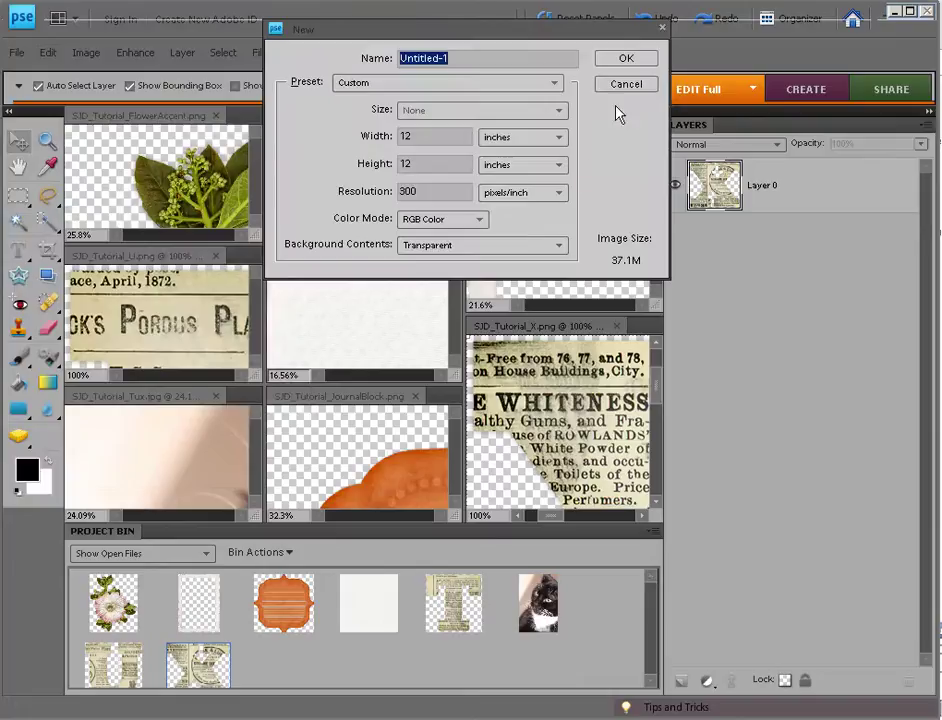
click(626, 58)
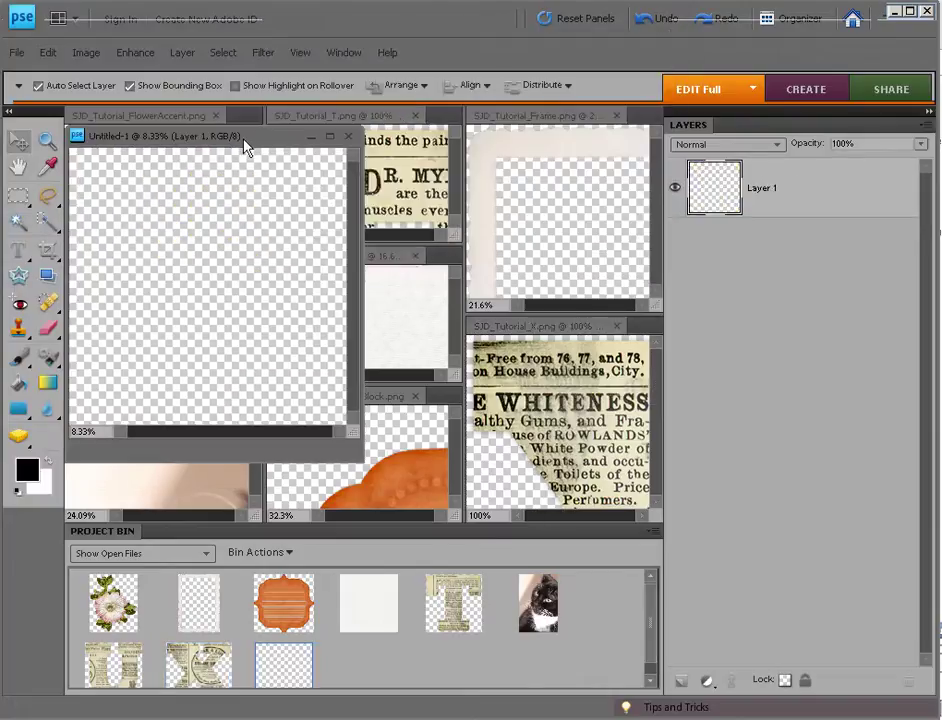
drag(245, 147, 395, 194)
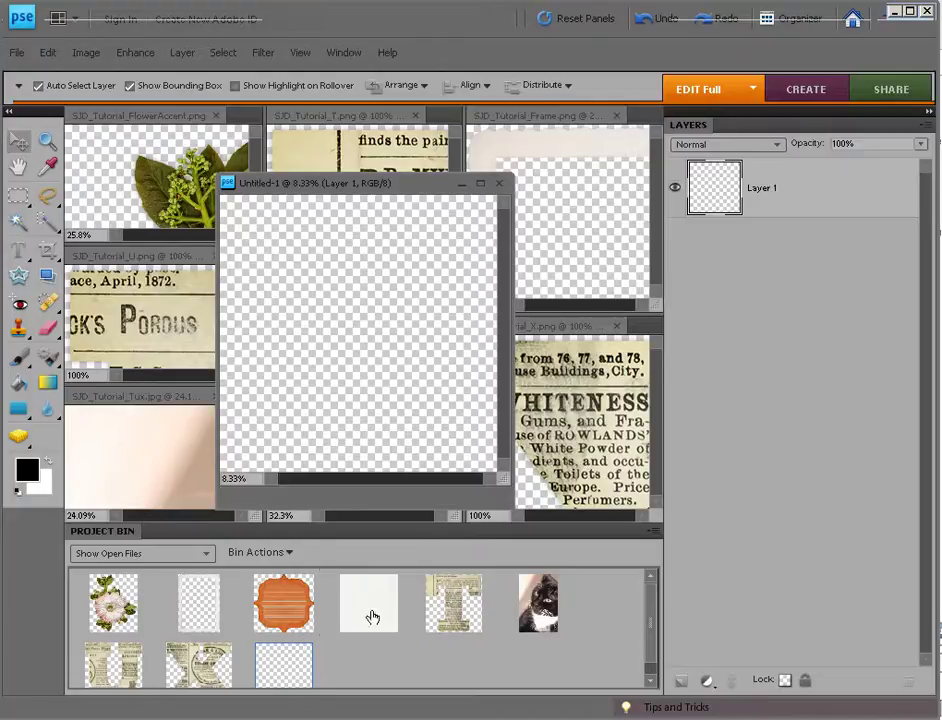
Place the white paper and the orange journal block onto the new page
drag(370, 612, 376, 317)
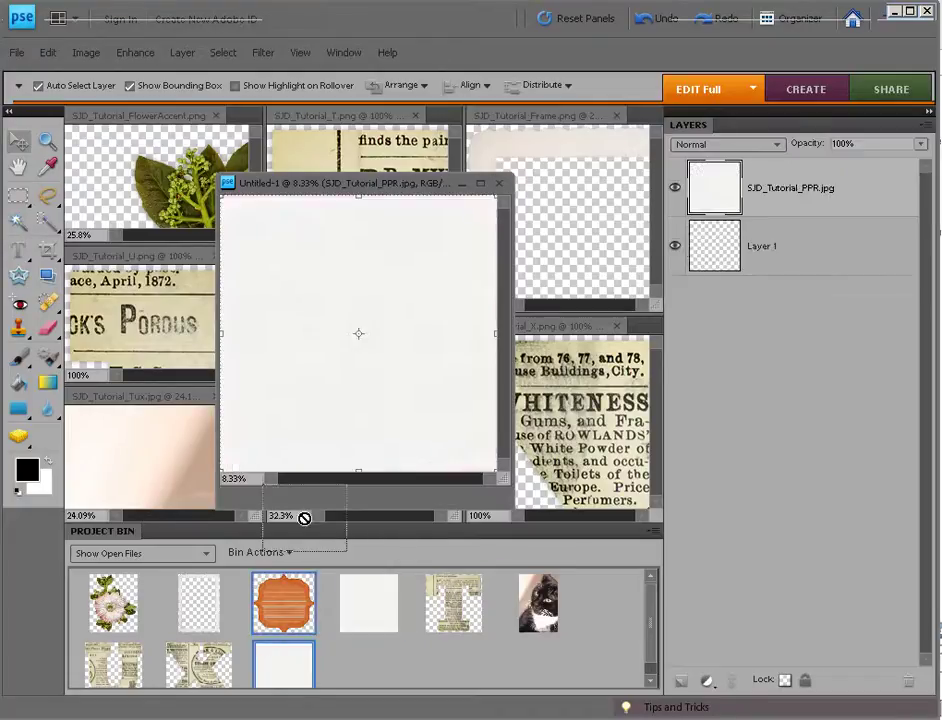
drag(283, 632, 397, 295)
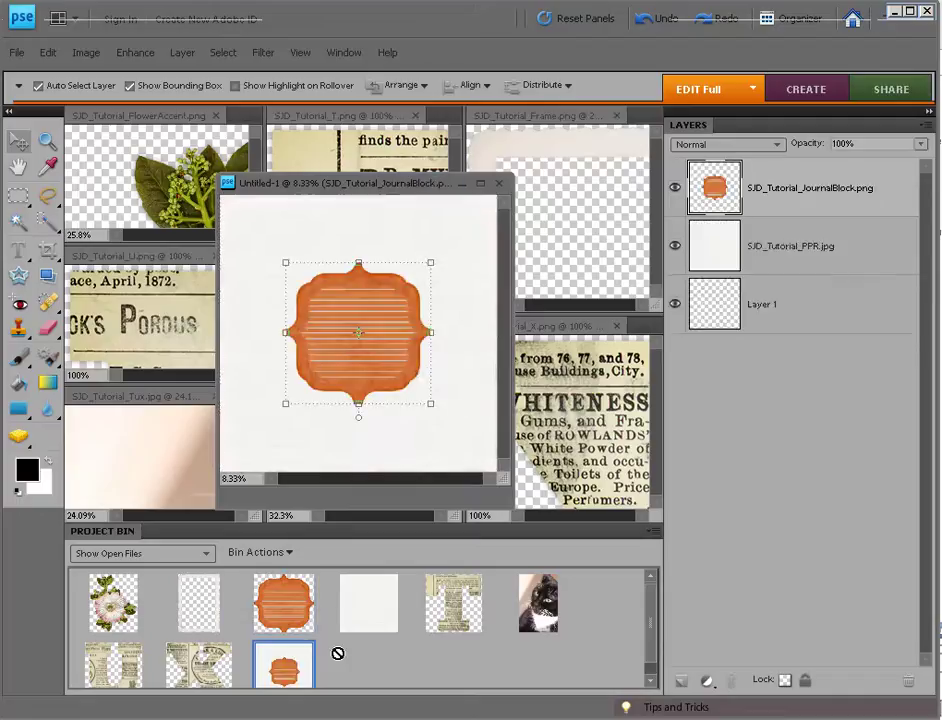
drag(393, 368, 444, 313)
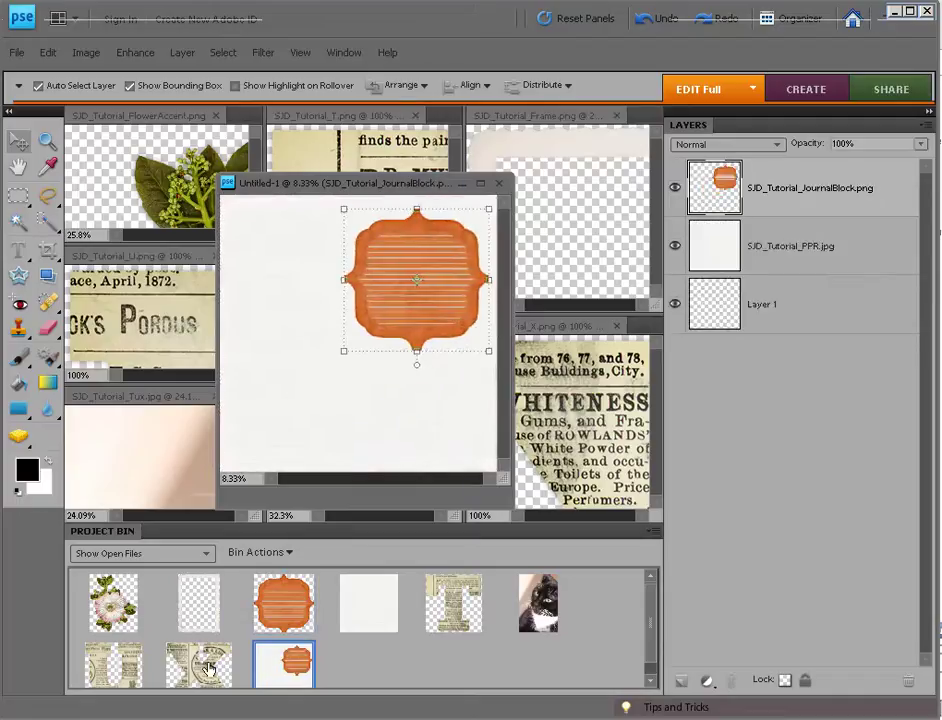
Add the X, U and flower; put the flower lower left, U and X upper left
drag(208, 668, 393, 385)
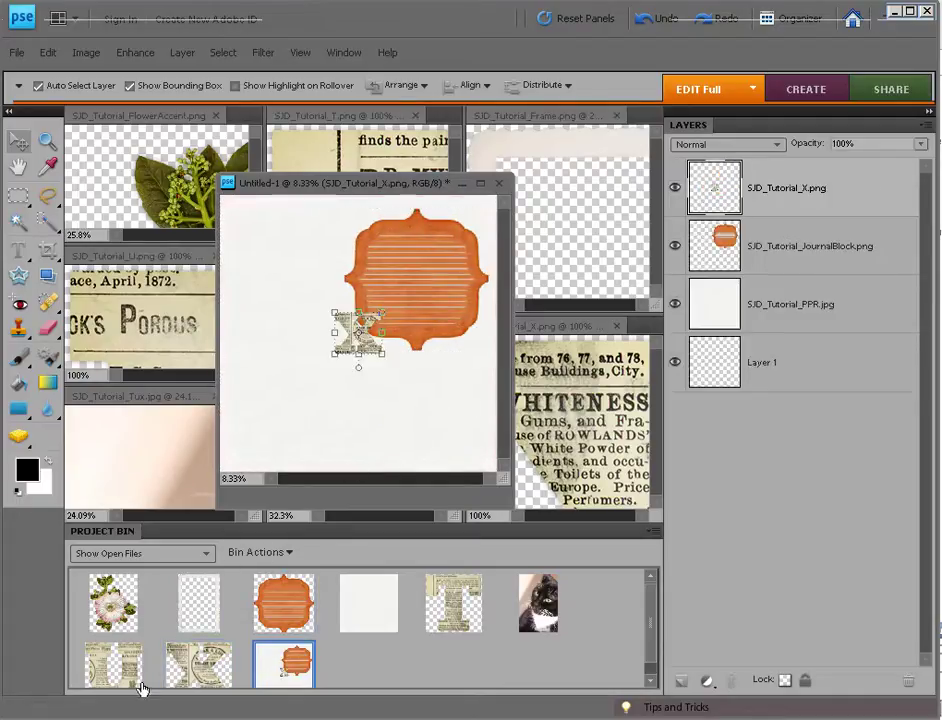
drag(128, 678, 405, 370)
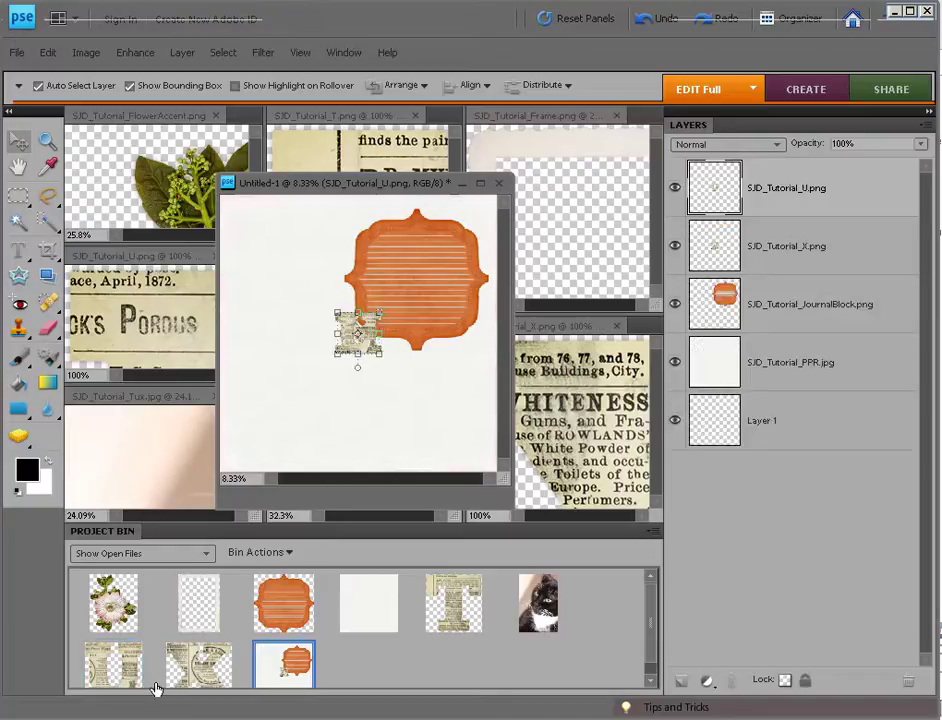
drag(113, 603, 446, 305)
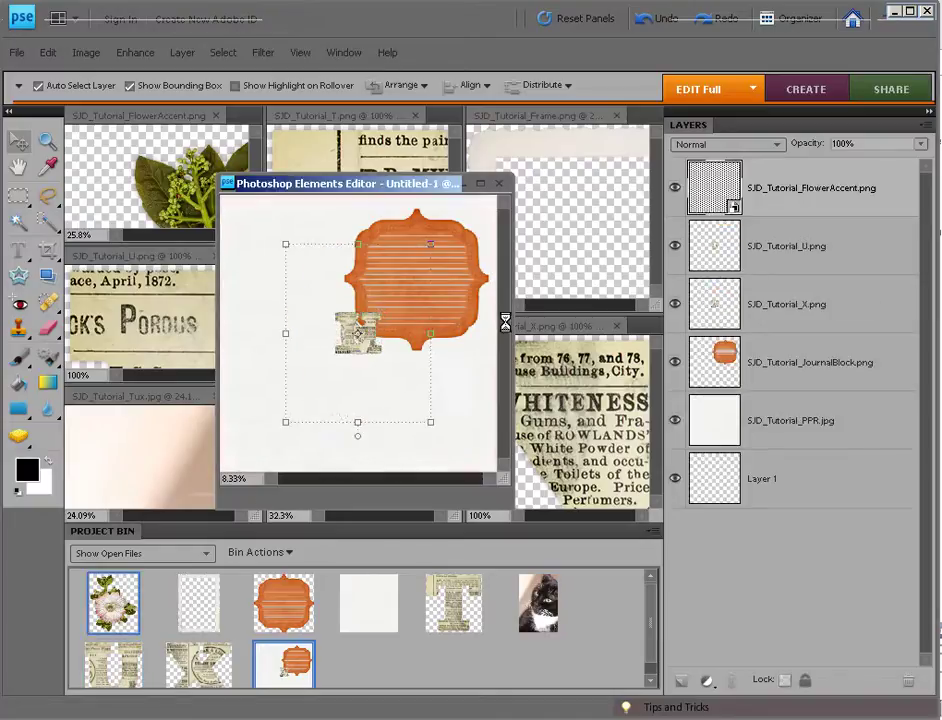
mouse_move(370, 362)
mouse_down()
mouse_move(325, 405)
mouse_move(320, 388)
mouse_up()
drag(352, 333, 291, 240)
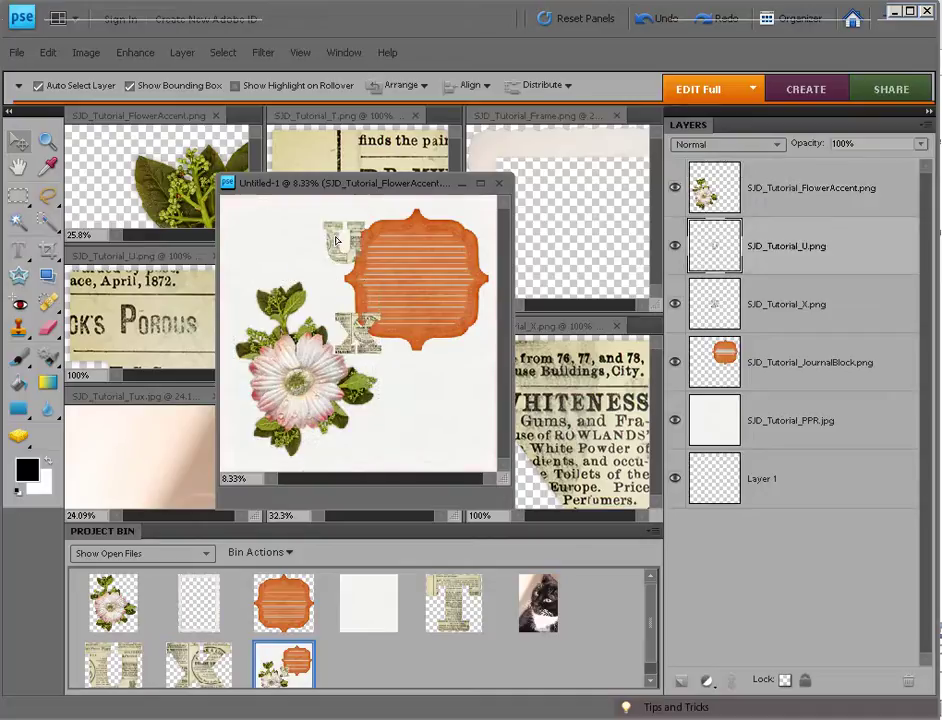
mouse_move(362, 336)
mouse_down()
mouse_move(357, 258)
mouse_move(343, 236)
mouse_up()
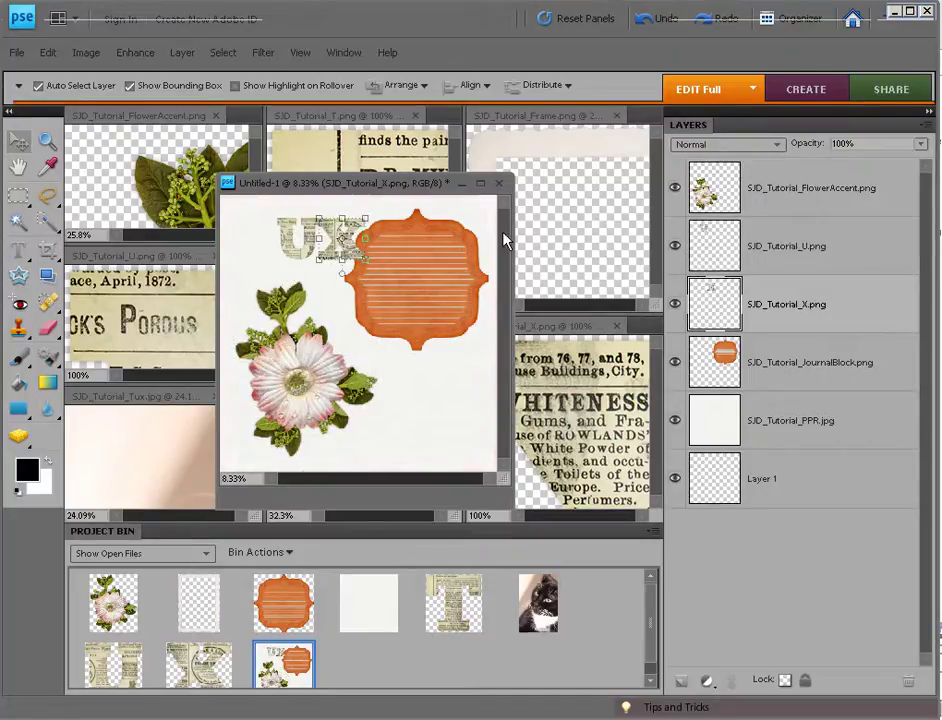
Close Untitled-1 without saving and collapse the Project Bin
click(499, 187)
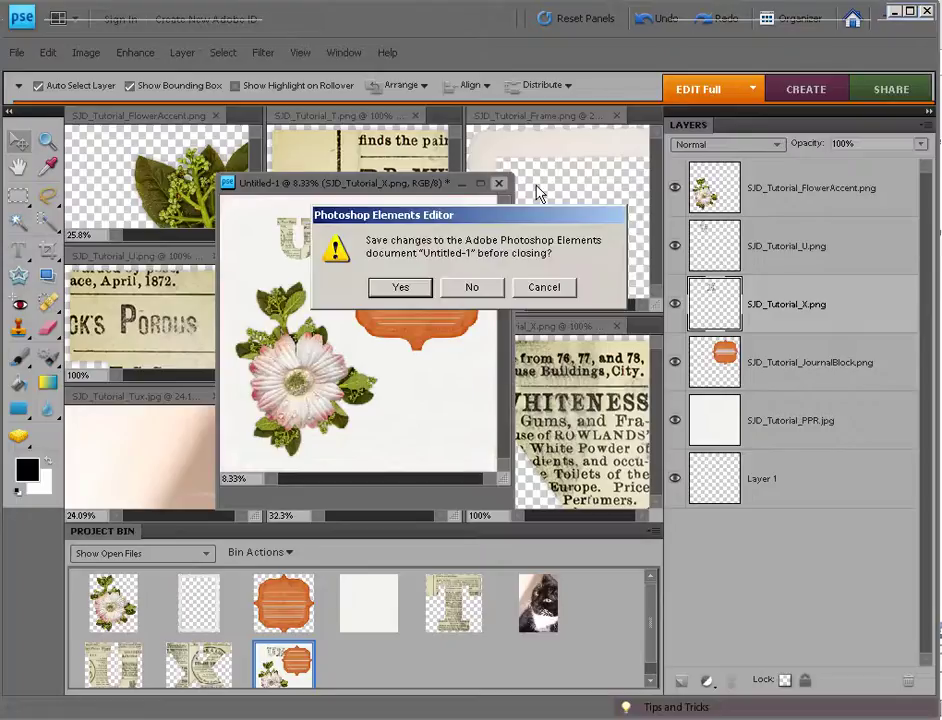
click(479, 293)
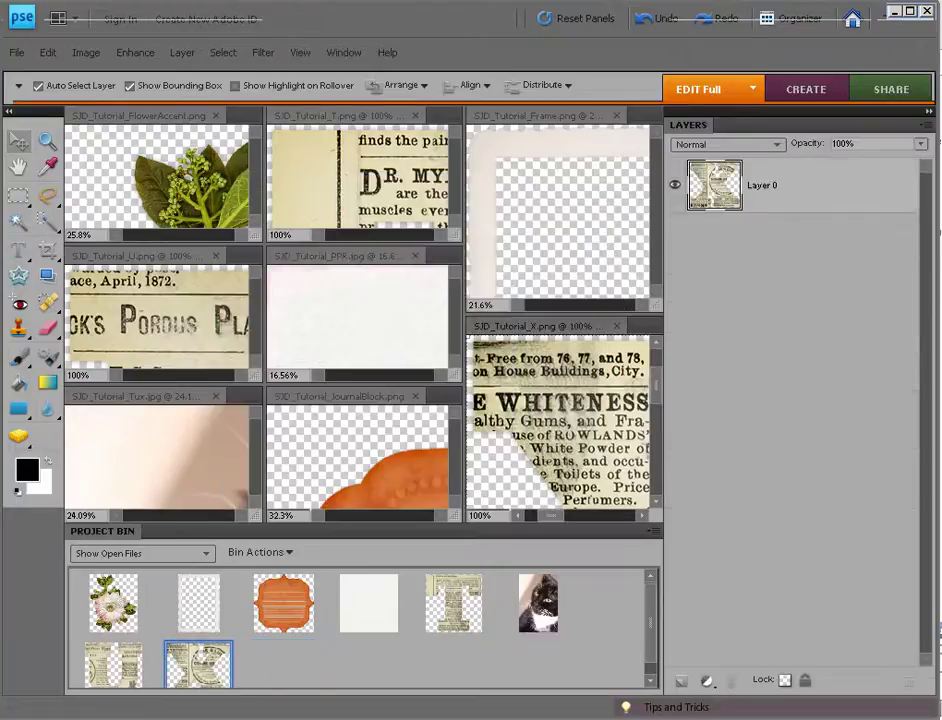
click(649, 531)
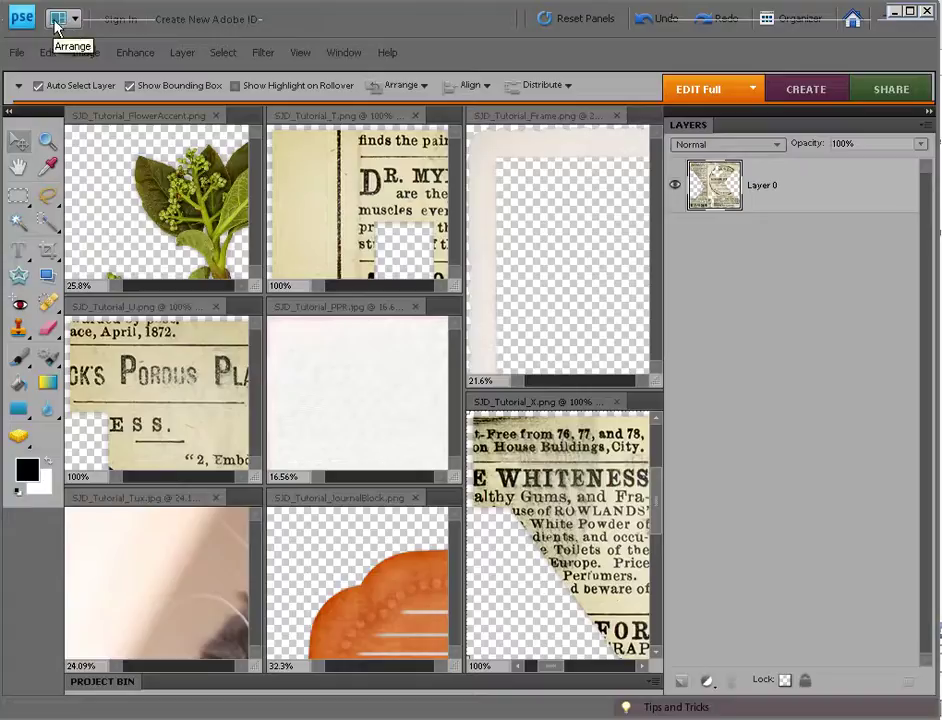
Consolidate all images into tabs, view Tux then the U image, then re-tile them in a grid
click(76, 19)
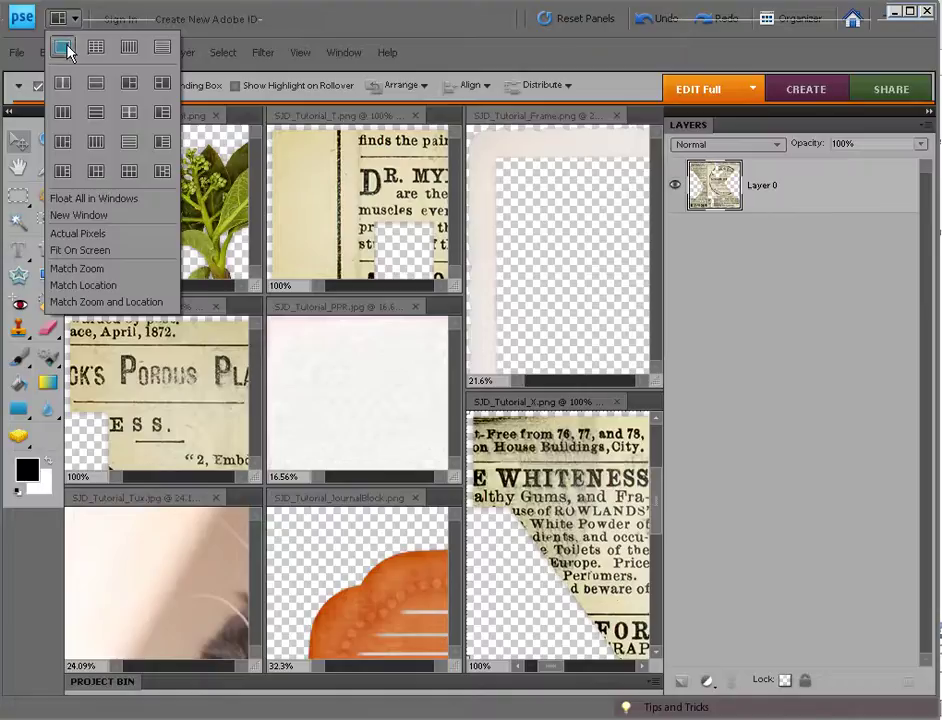
click(70, 42)
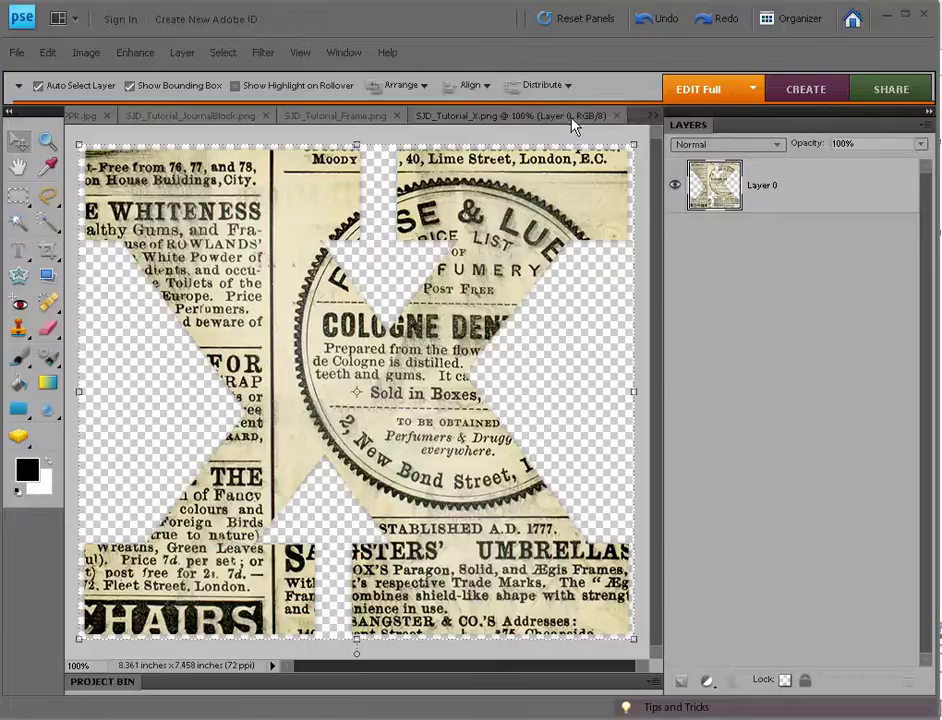
click(652, 116)
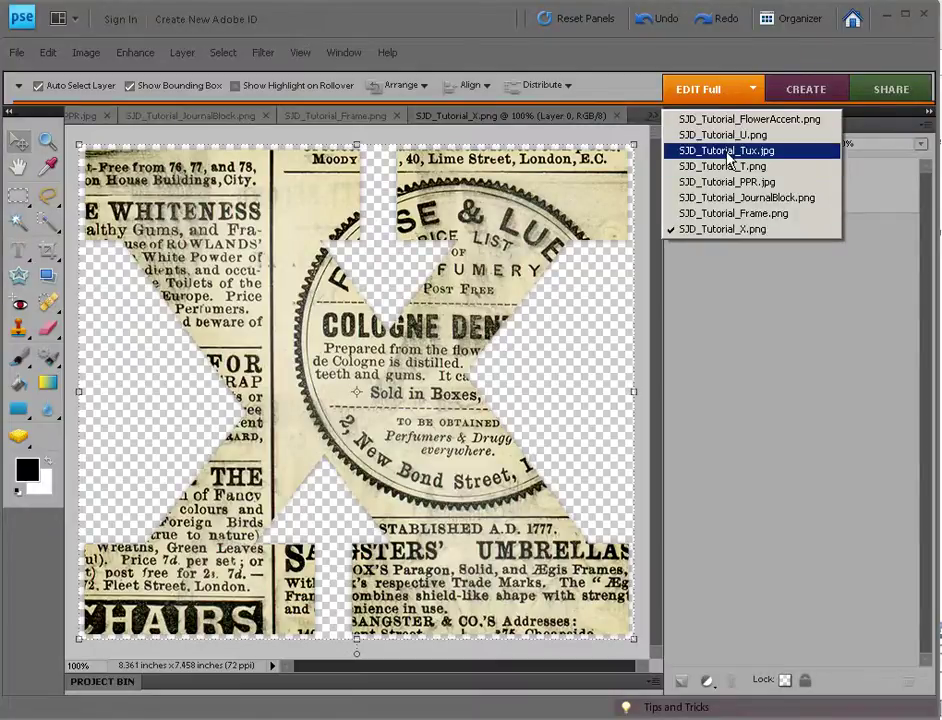
click(727, 151)
click(652, 116)
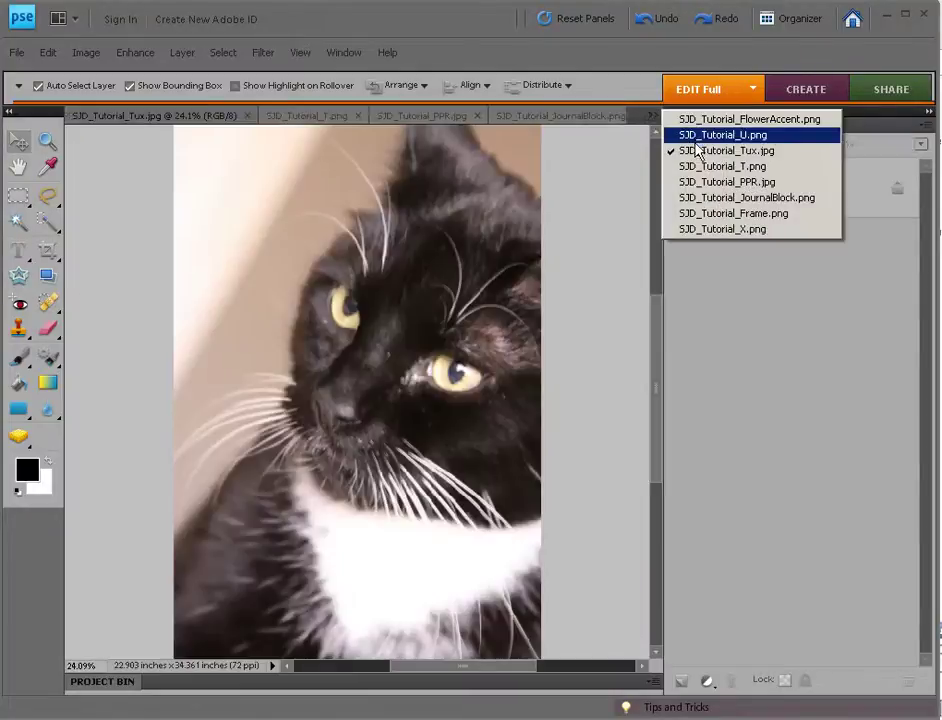
click(690, 134)
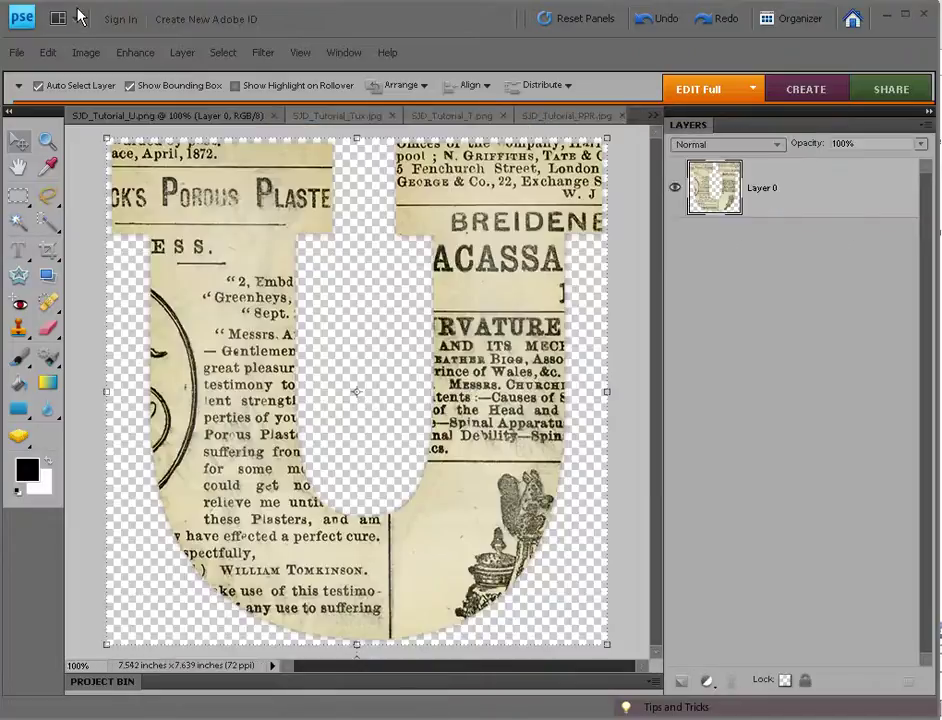
click(77, 12)
click(93, 42)
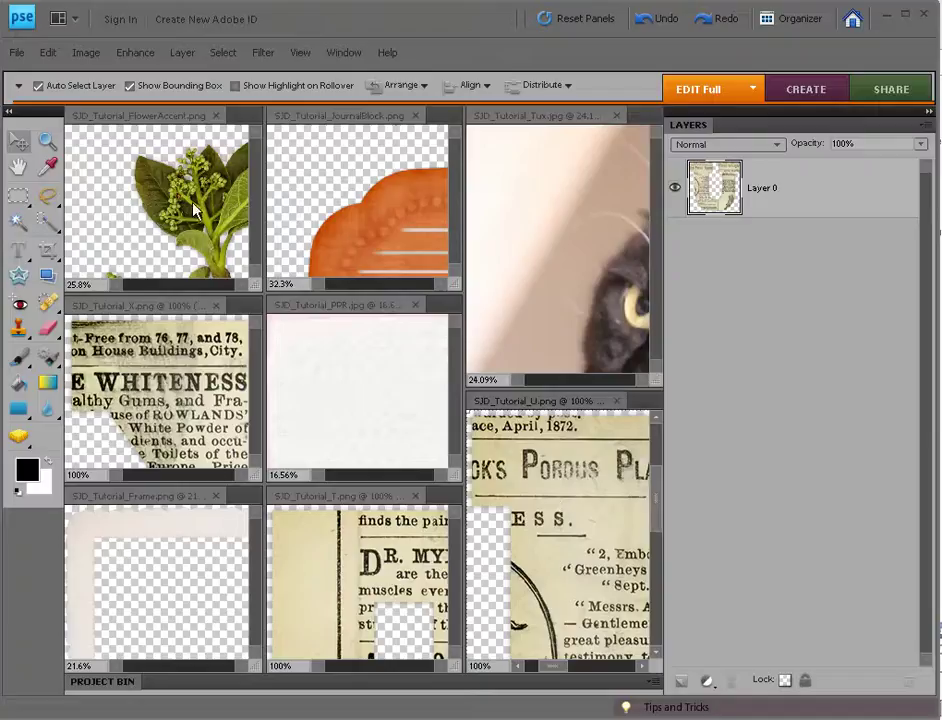
Activate the X, U and paper windows in turn, finishing on JournalBlock, and open the Arrange layouts
click(137, 306)
click(215, 578)
click(319, 583)
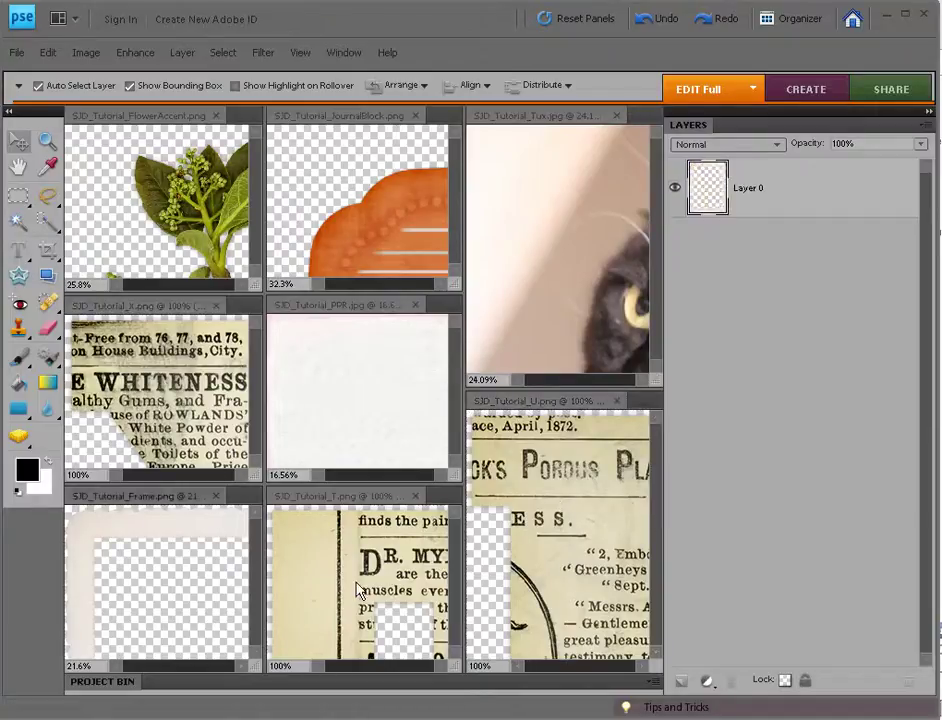
click(533, 562)
click(363, 380)
click(400, 221)
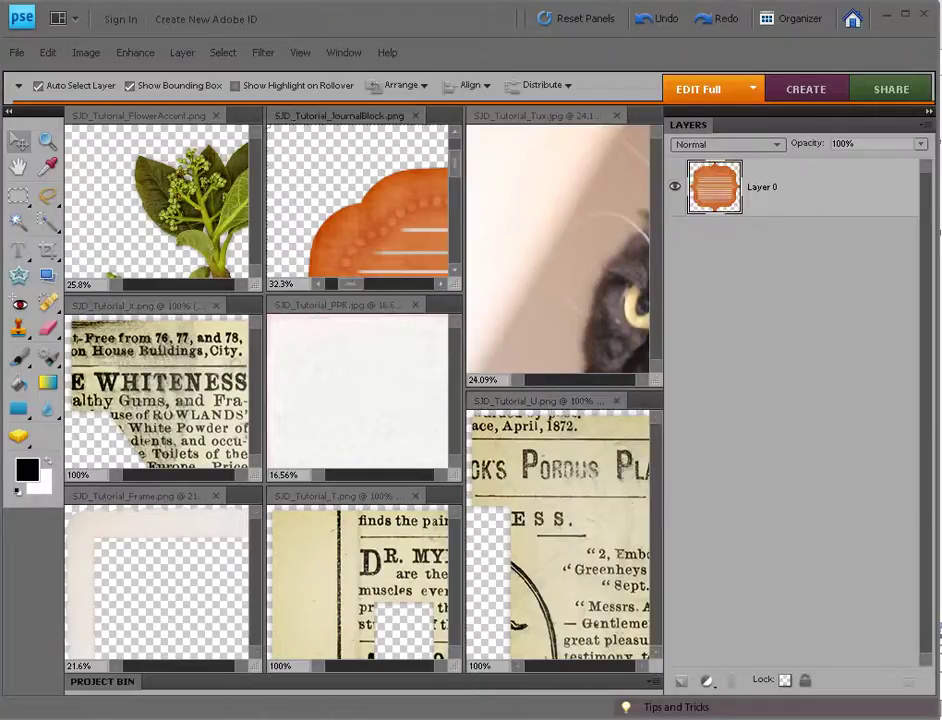
click(78, 20)
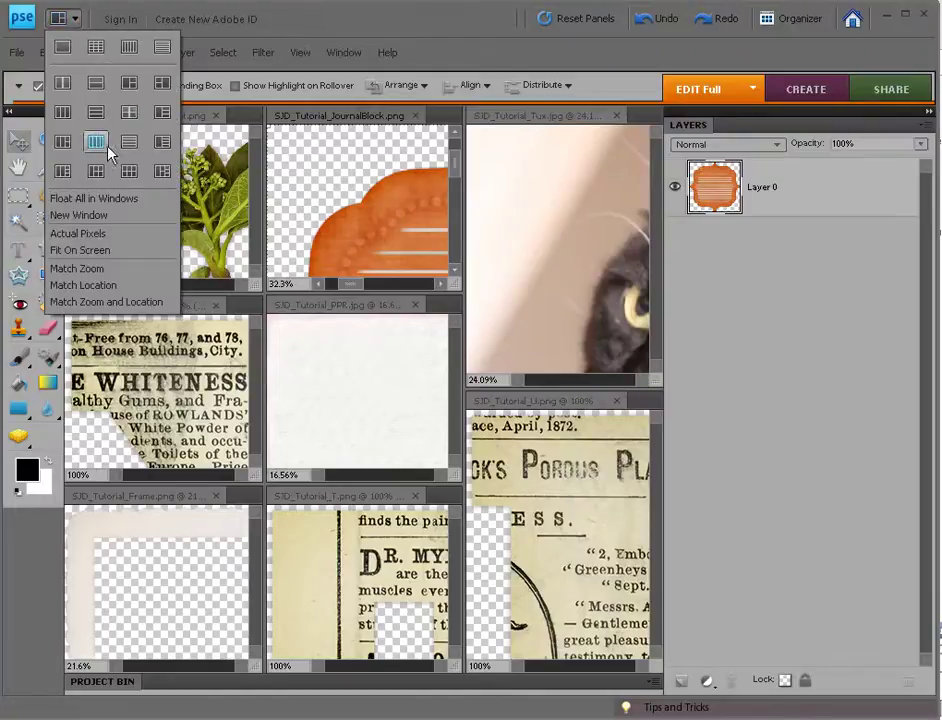
Float all images in their own windows, then reposition the JournalBlock and U windows
click(105, 201)
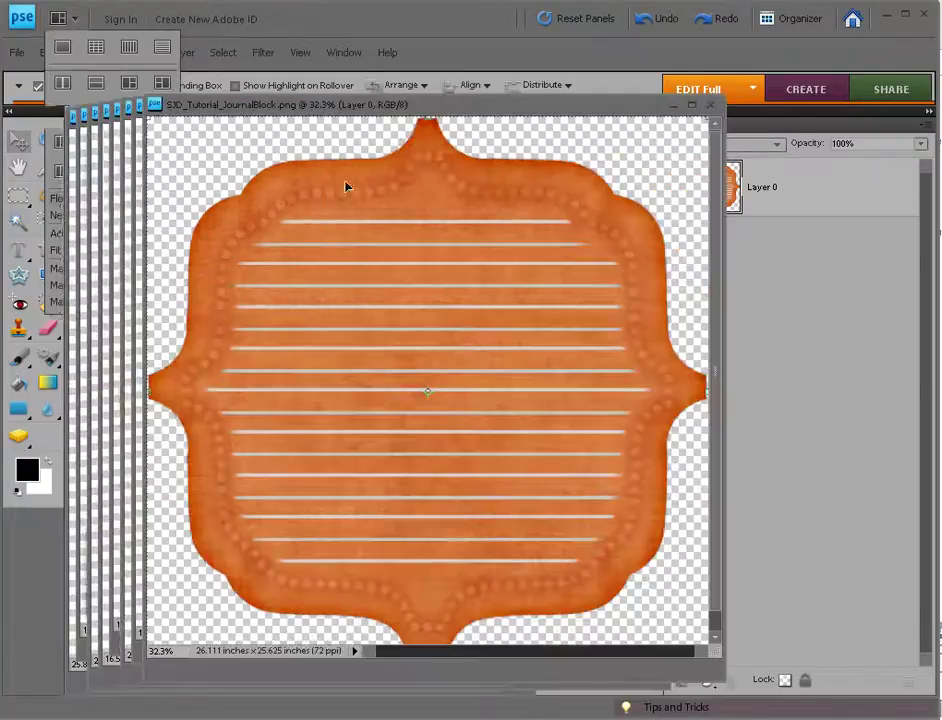
drag(505, 105, 615, 284)
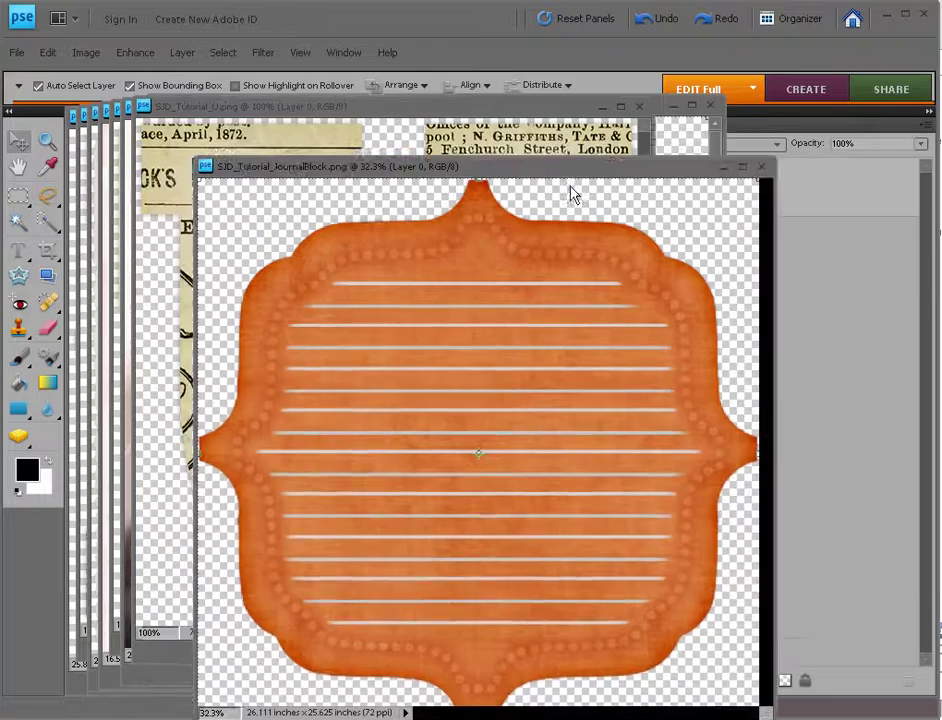
drag(360, 110, 360, 168)
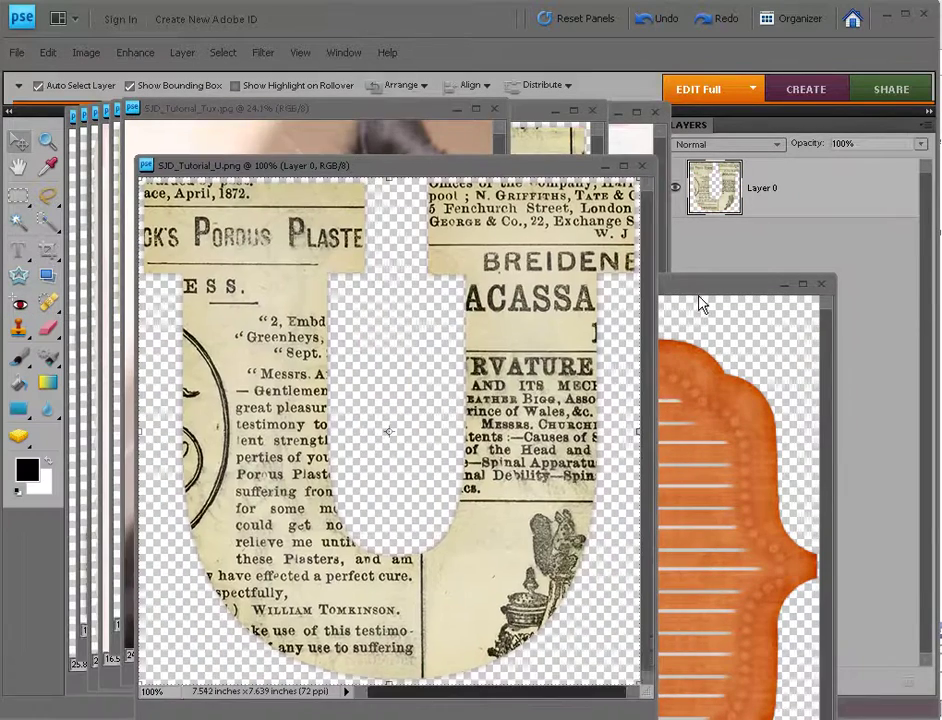
drag(705, 286, 503, 127)
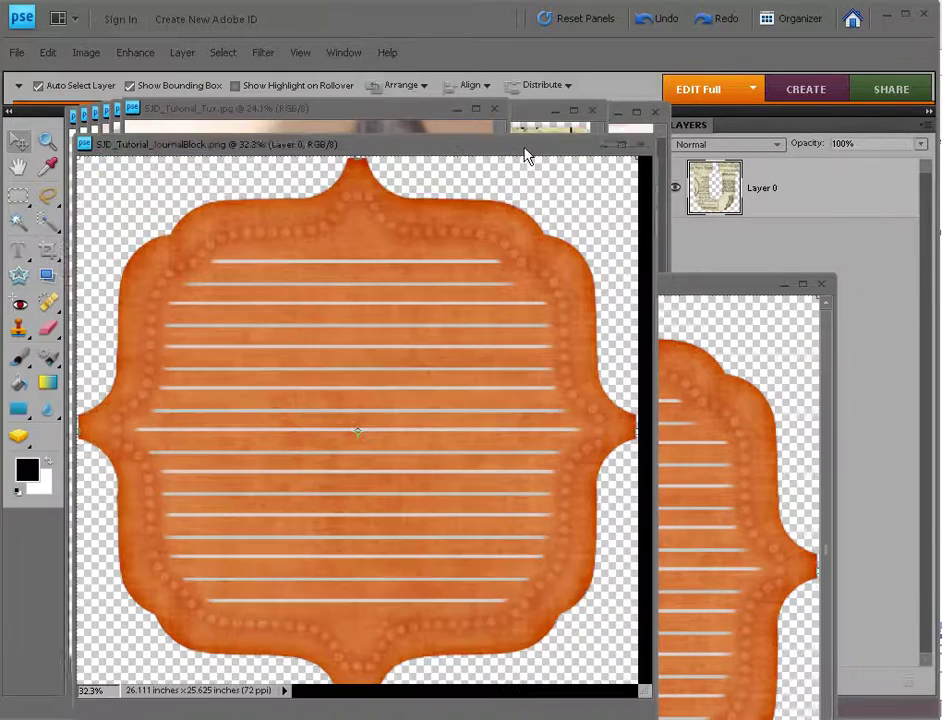